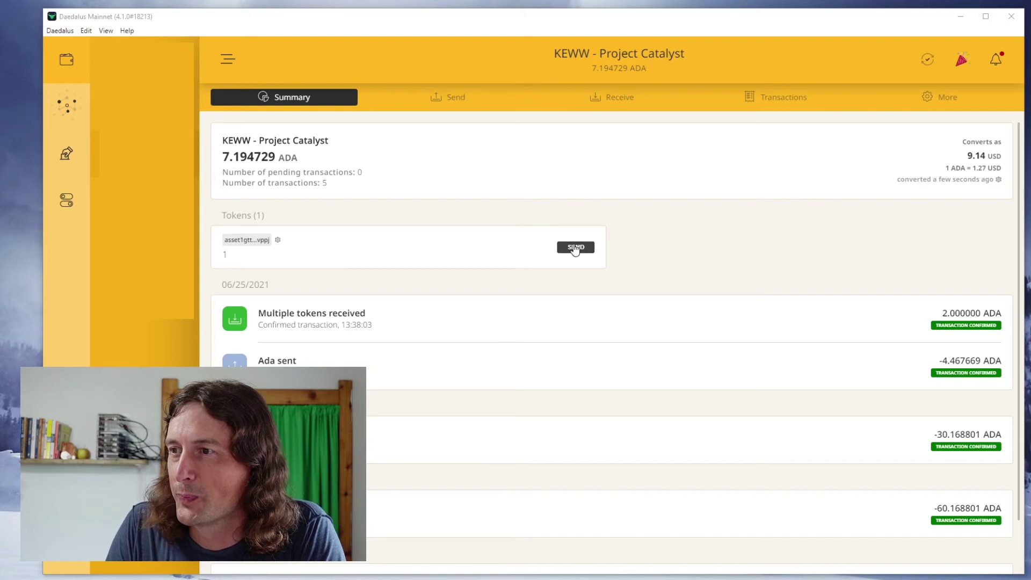
Copy the asset name from the native token's details and search for it on Cardanoscan with all filters.
mouse_move(267, 244)
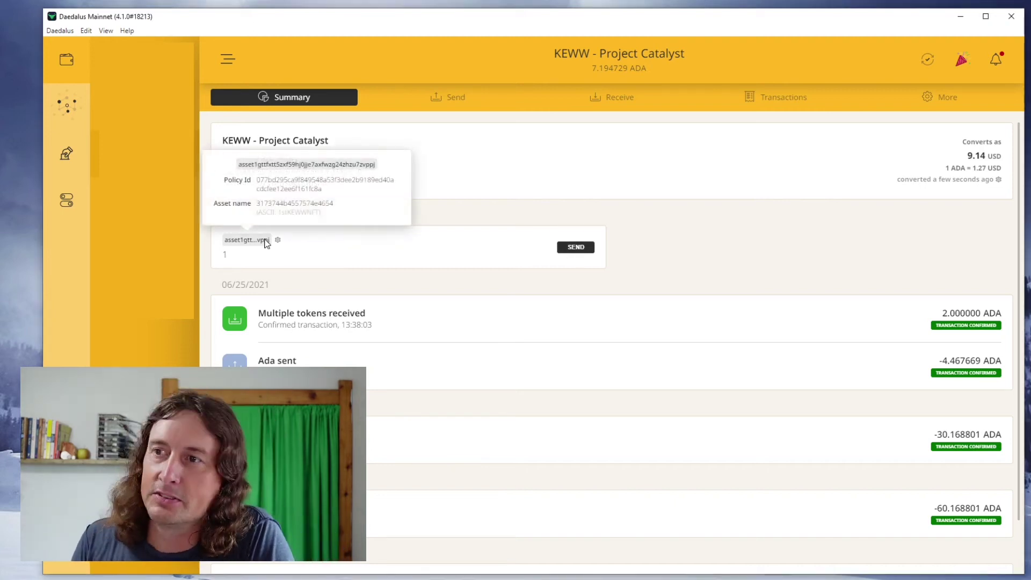
mouse_move(330, 214)
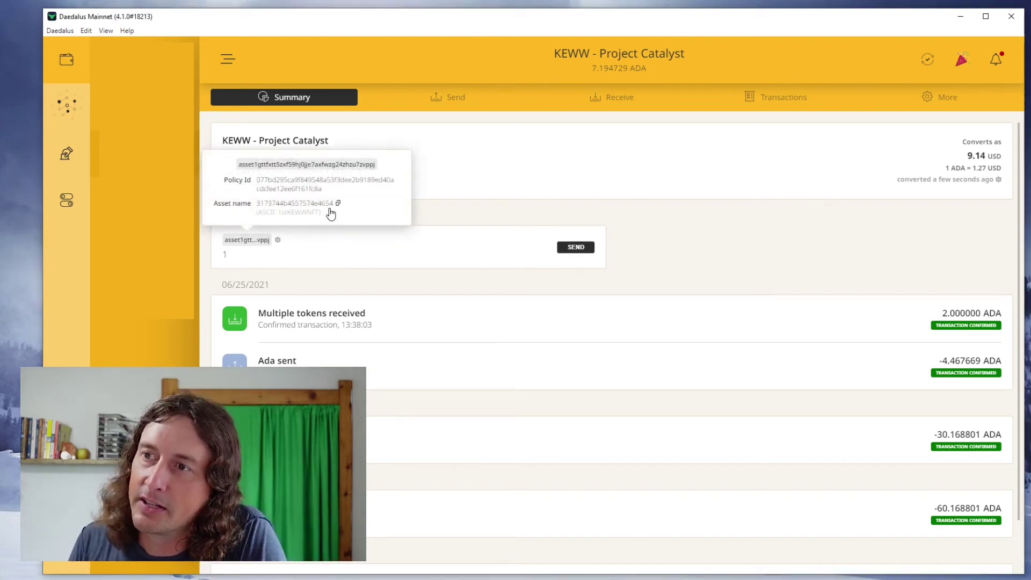
left_click(338, 205)
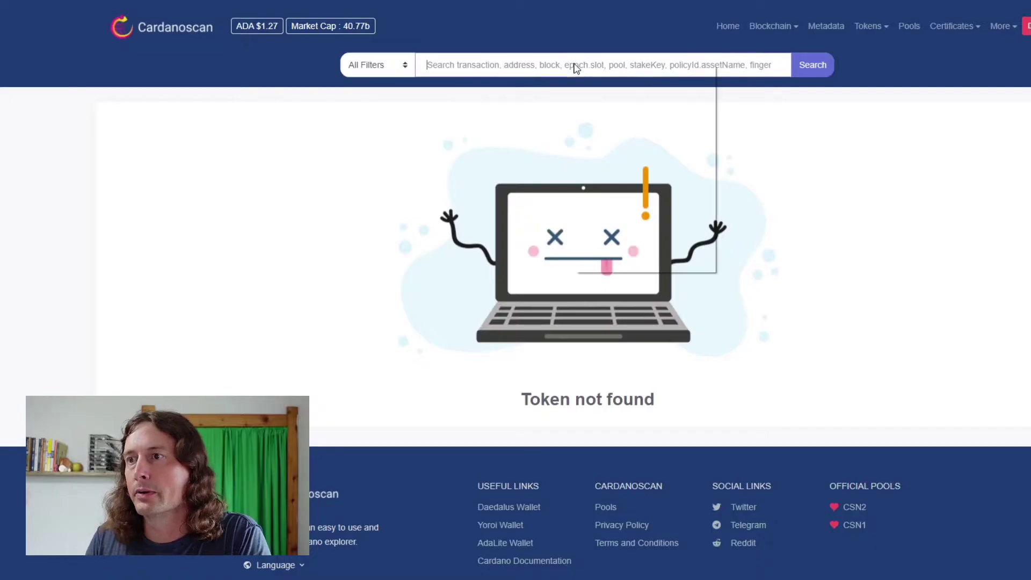
right_click(574, 66)
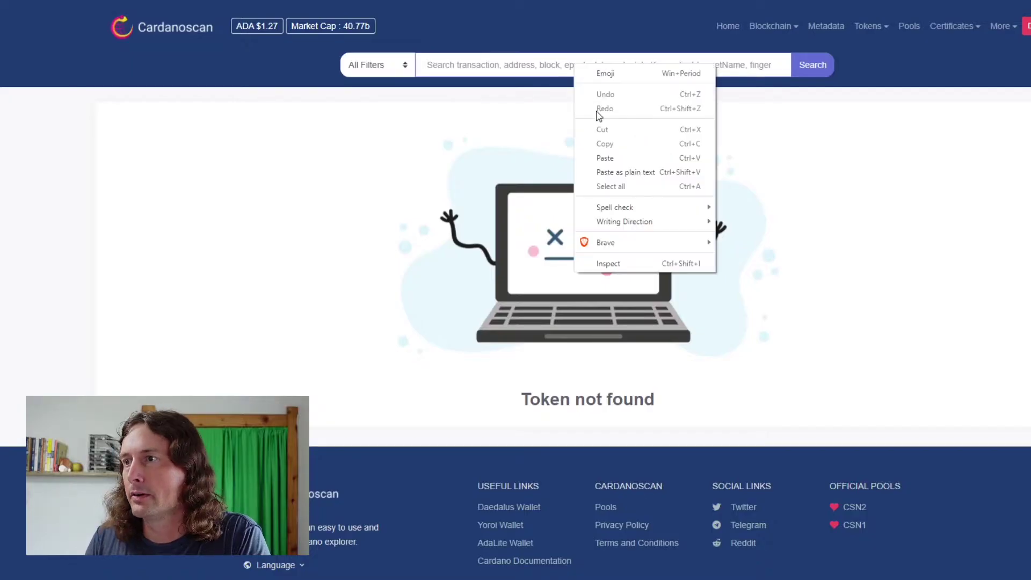
left_click(605, 158)
key("Return")
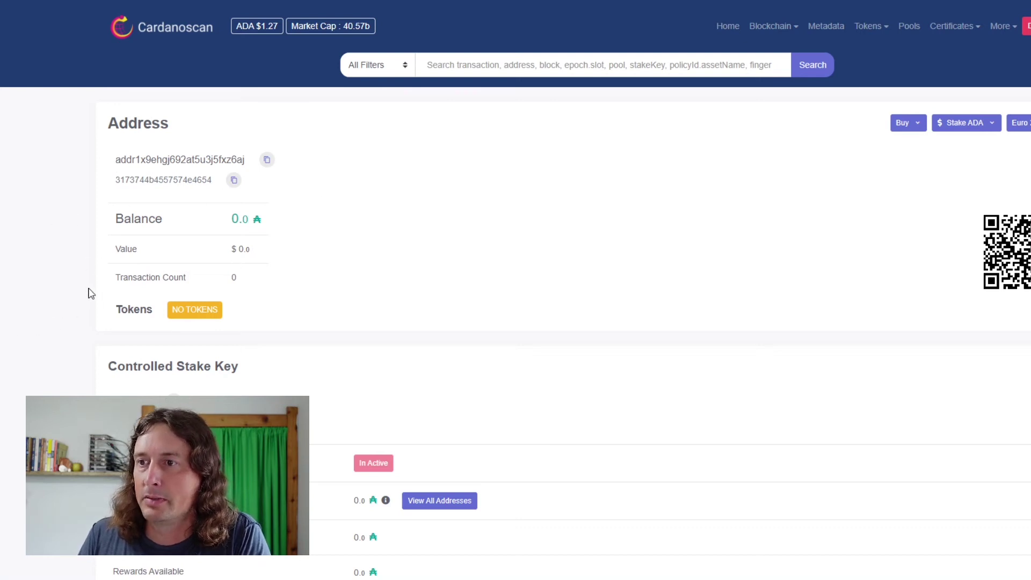
Examine the address result's controlled stake key details and its transactions section.
scroll(81, 294, "down", 1)
scroll(99, 309, "down", 2)
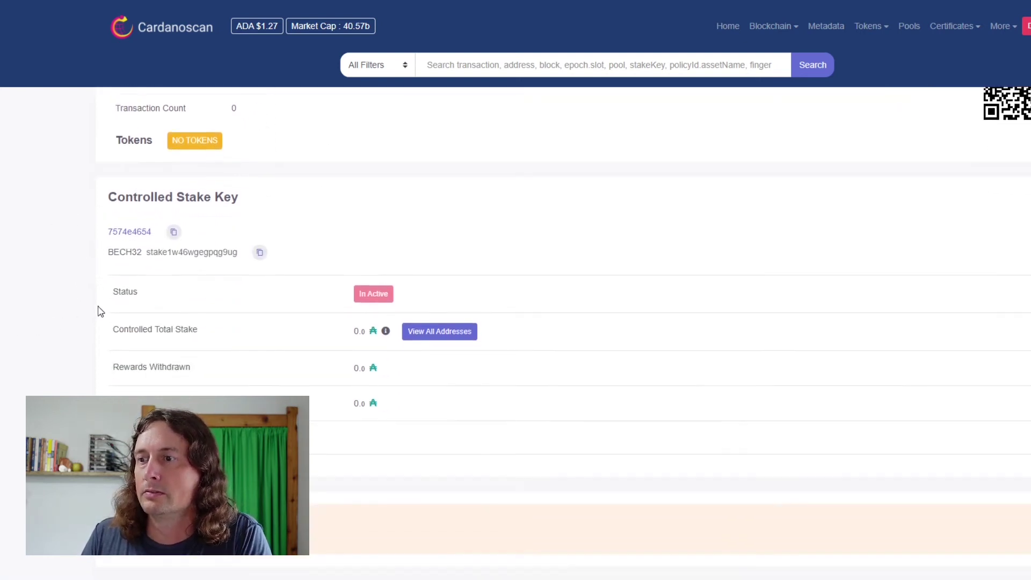
scroll(99, 311, "down", 1)
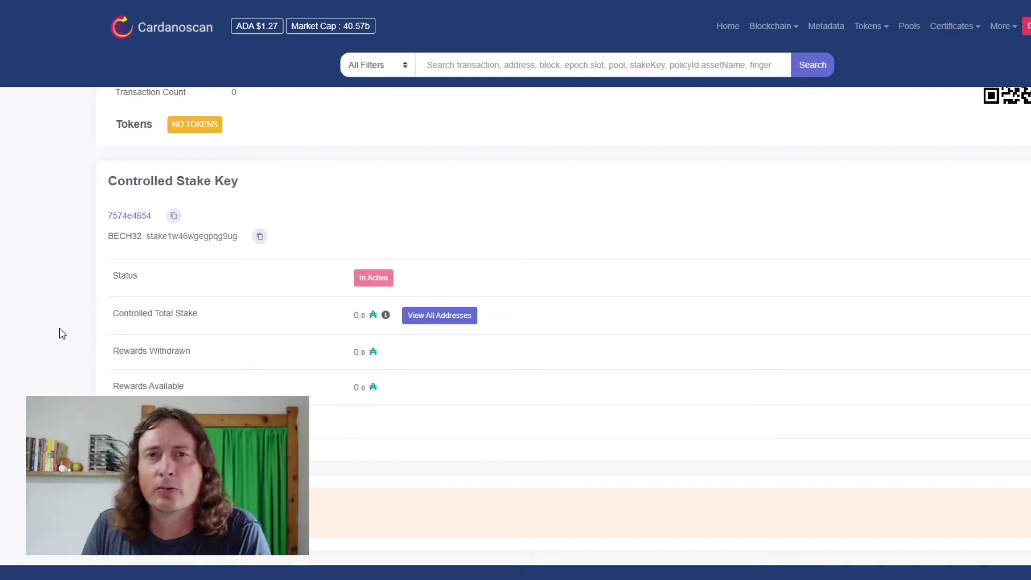
scroll(86, 325, "down", 1)
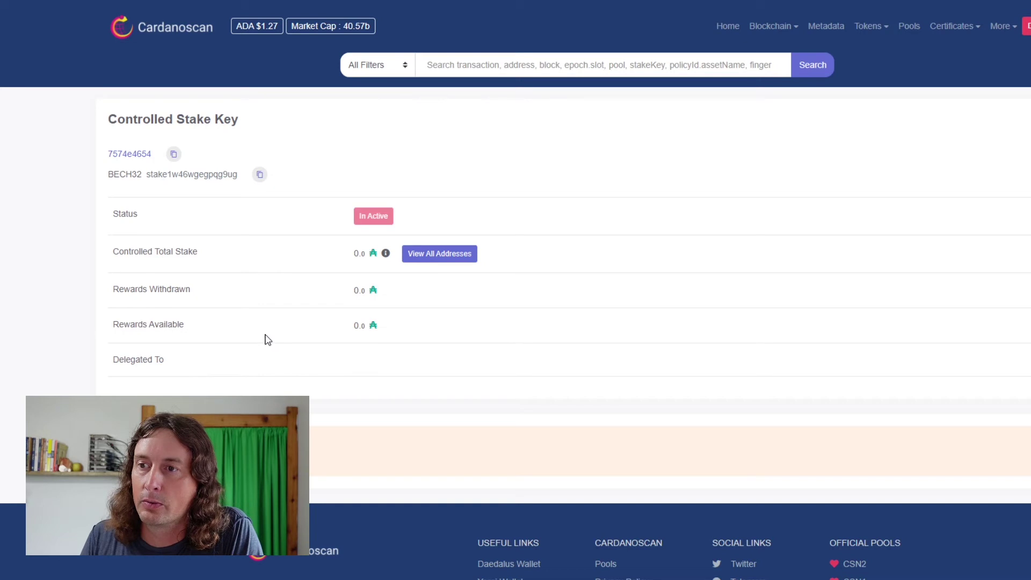
scroll(129, 350, "down", 2)
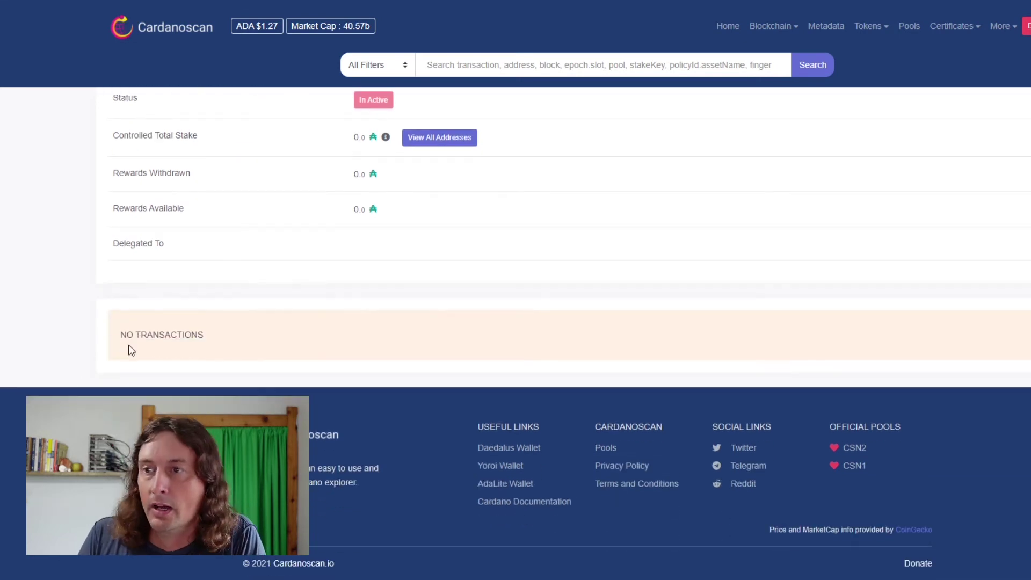
scroll(74, 340, "up", 6)
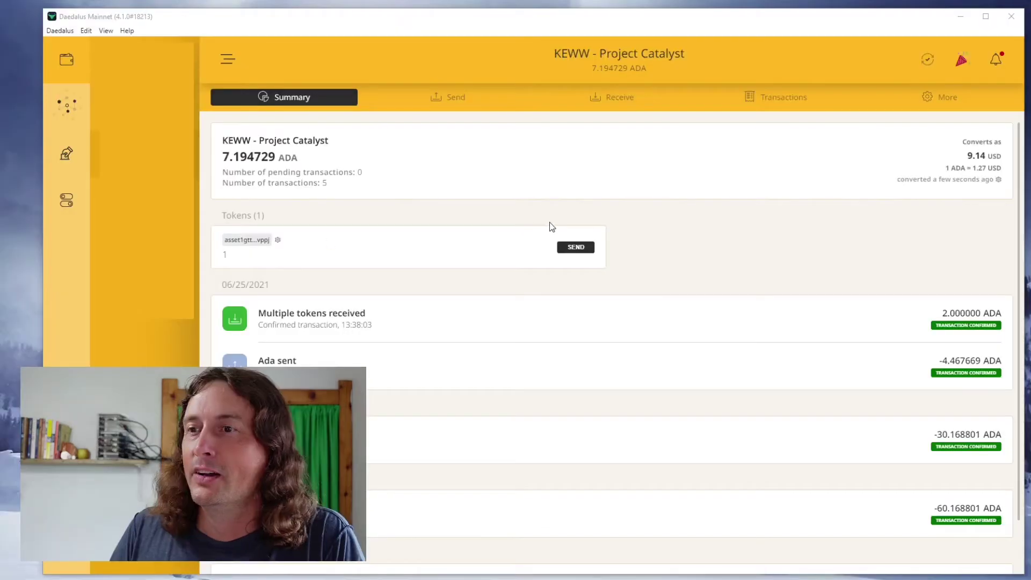
Start sending the native token from the Daedalus wallet summary and paste the receiver's address.
left_click(577, 248)
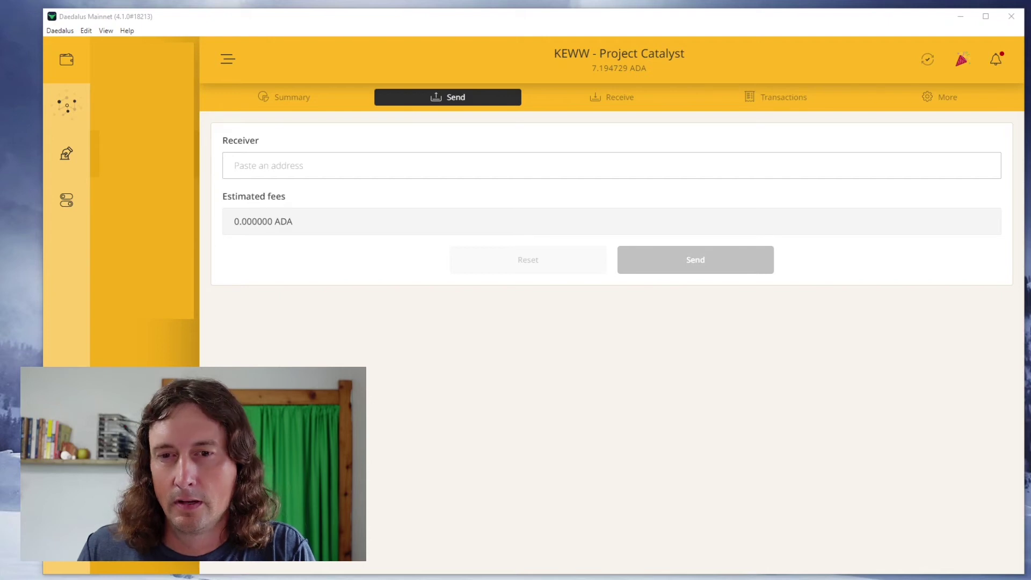
right_click(317, 170)
left_click(334, 179)
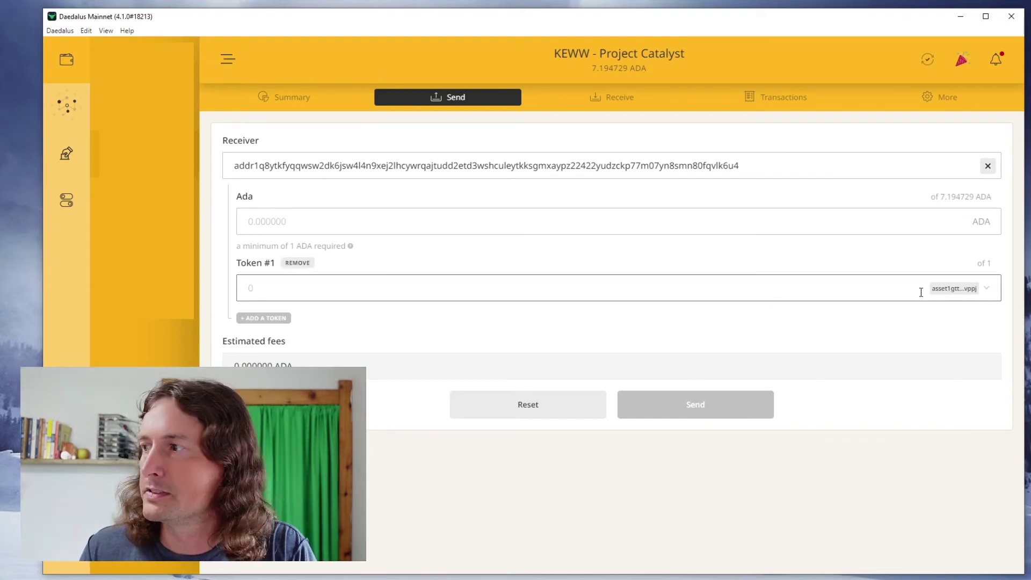
Try reselecting asset1gtt...vppj as the asset for Token #1, and clear the receiver address.
left_click(948, 293)
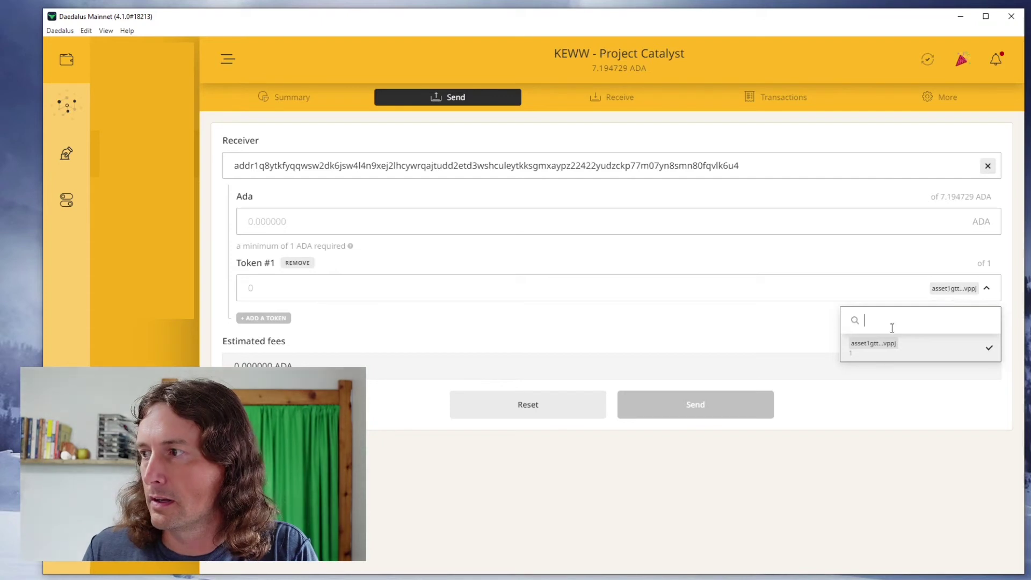
left_click(869, 348)
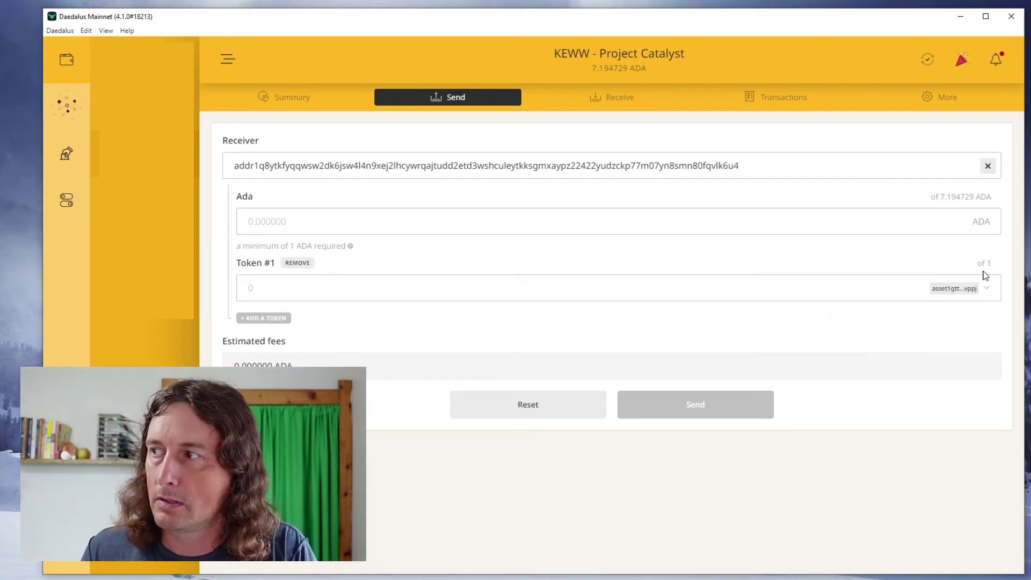
left_click(256, 263)
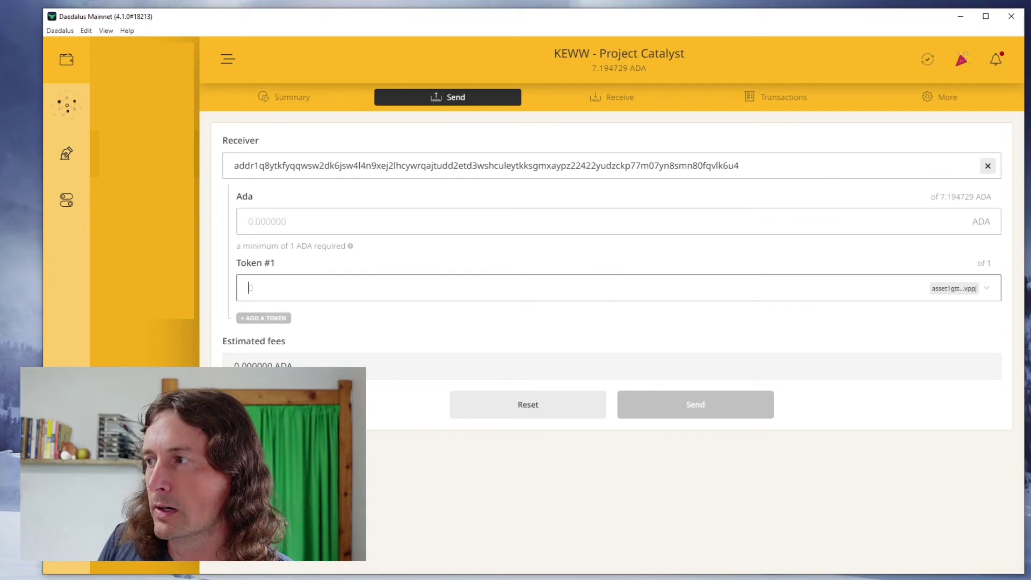
left_click(987, 290)
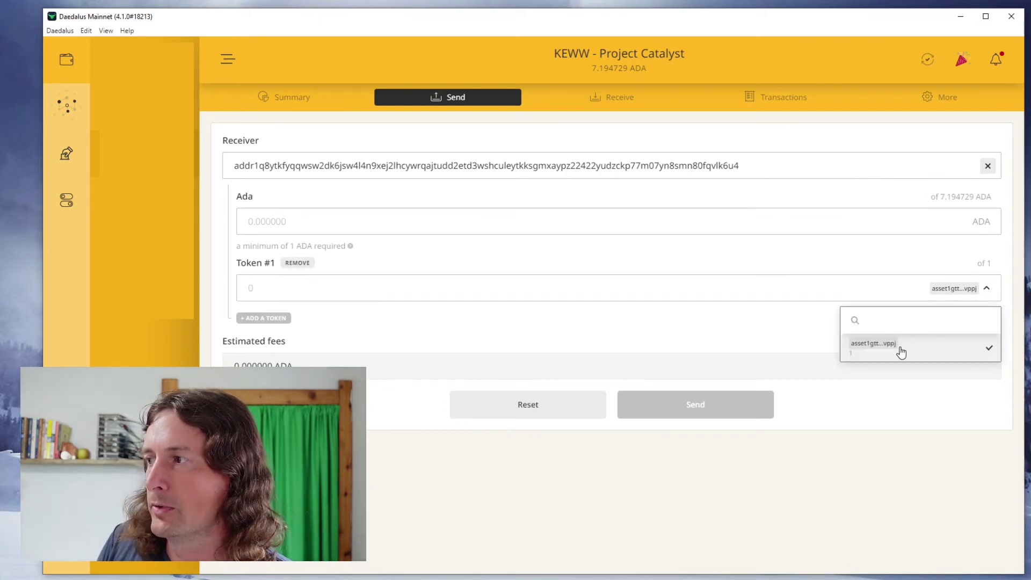
left_click(887, 348)
left_click(988, 291)
left_click(991, 349)
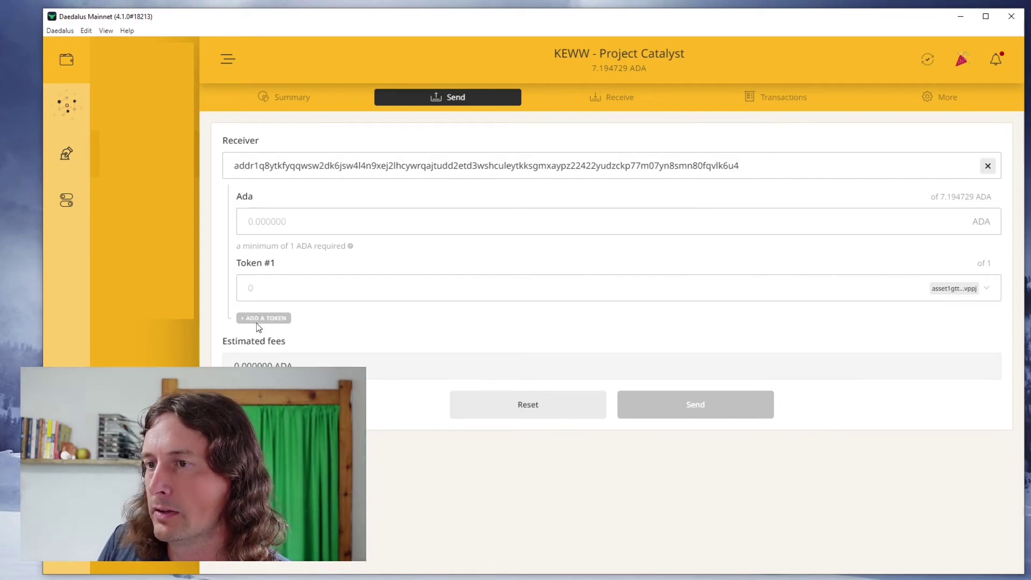
left_click(264, 293)
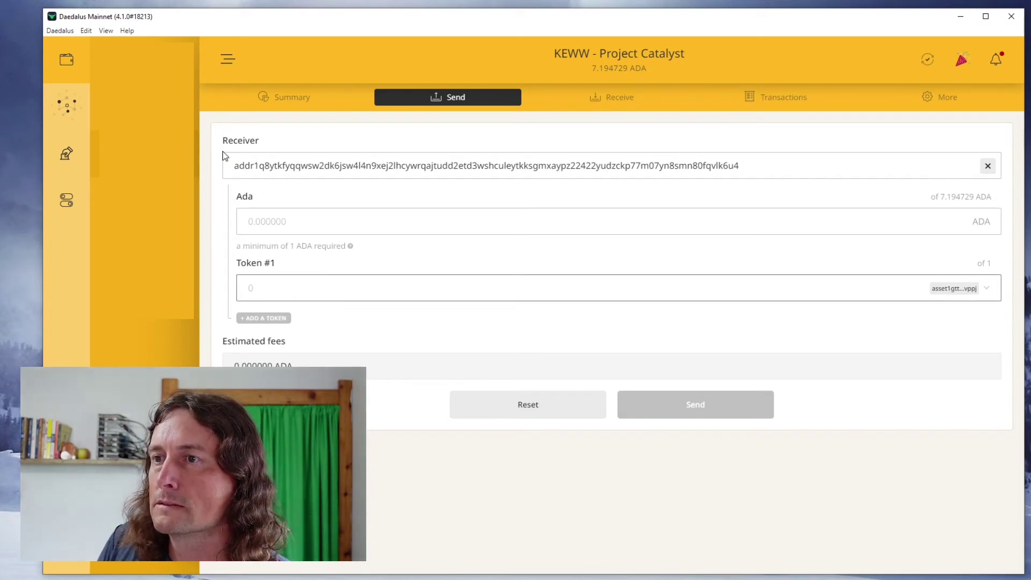
left_click(987, 165)
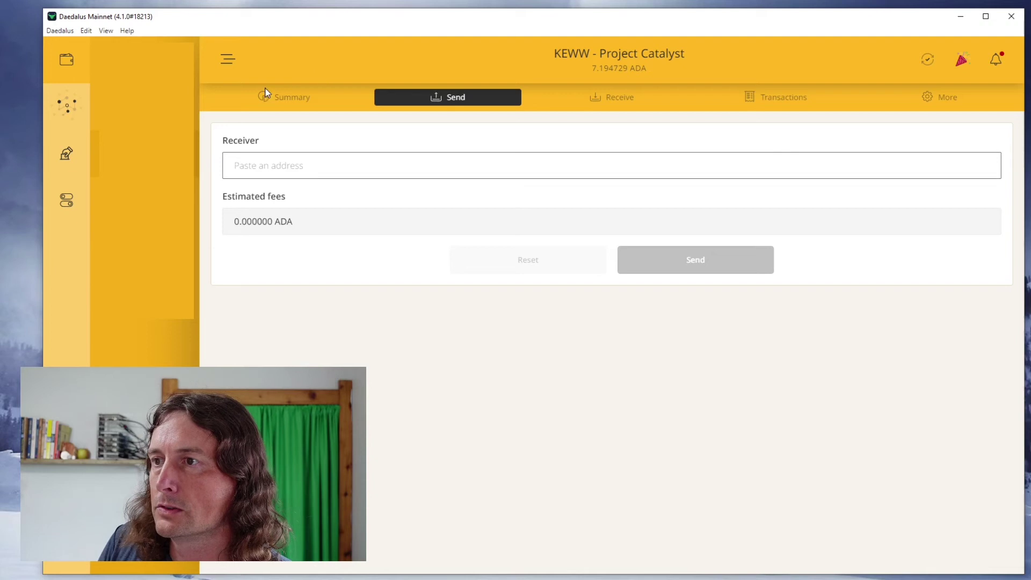
Return to the wallet summary and inspect the native token's decimal-place settings and asset details.
left_click(292, 105)
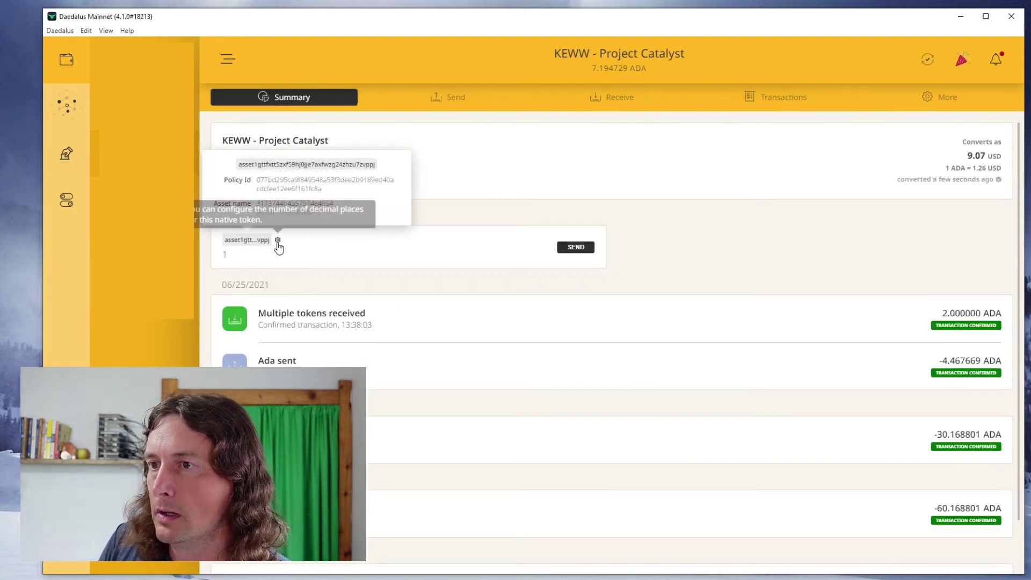
left_click(277, 241)
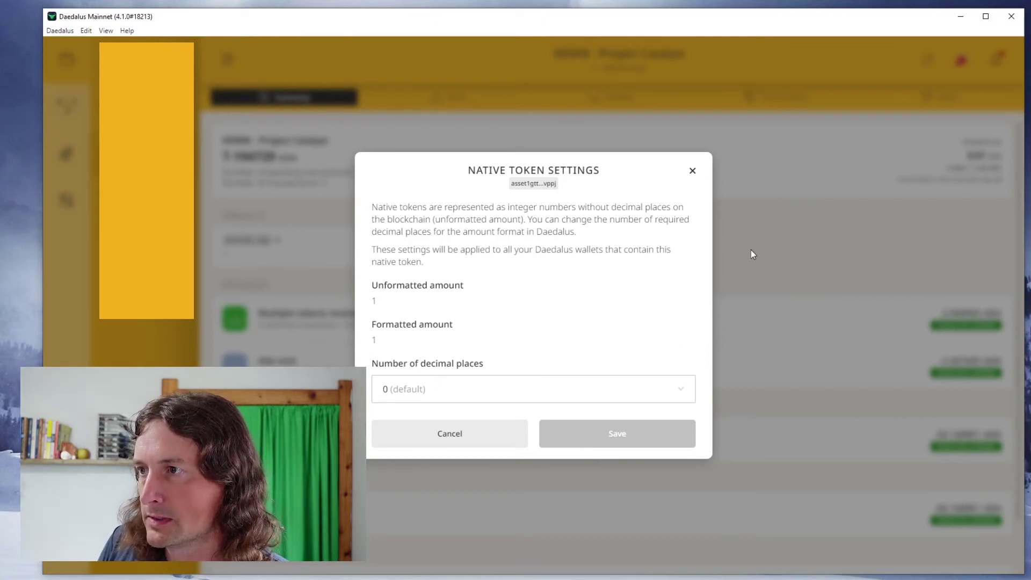
left_click(692, 171)
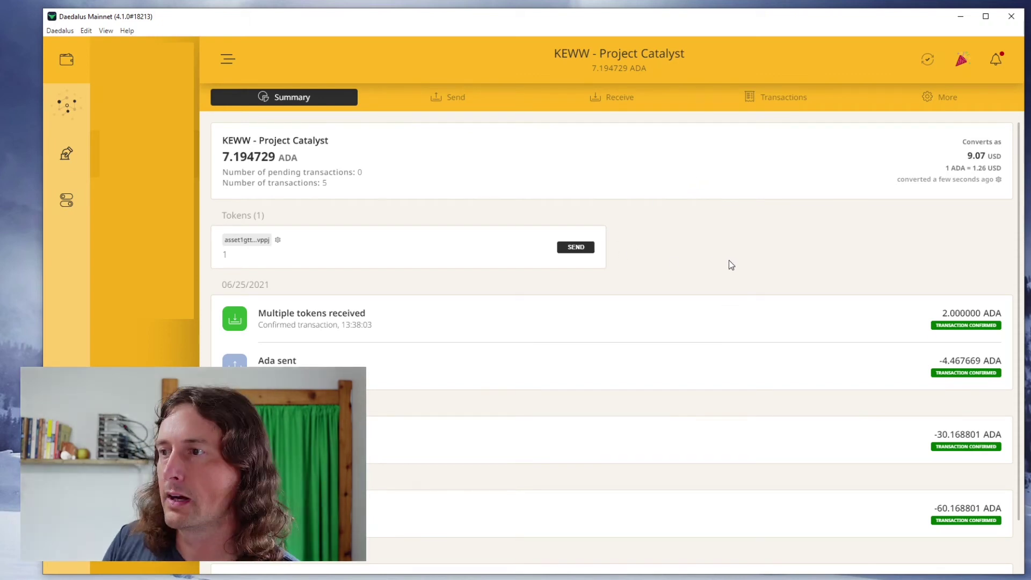
scroll(704, 272, "down", 1)
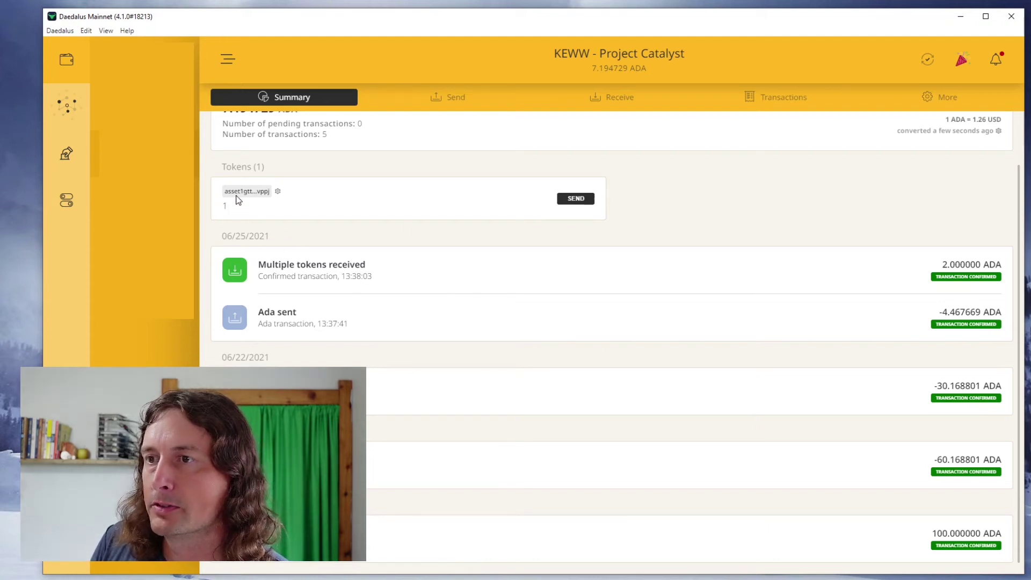
mouse_move(240, 198)
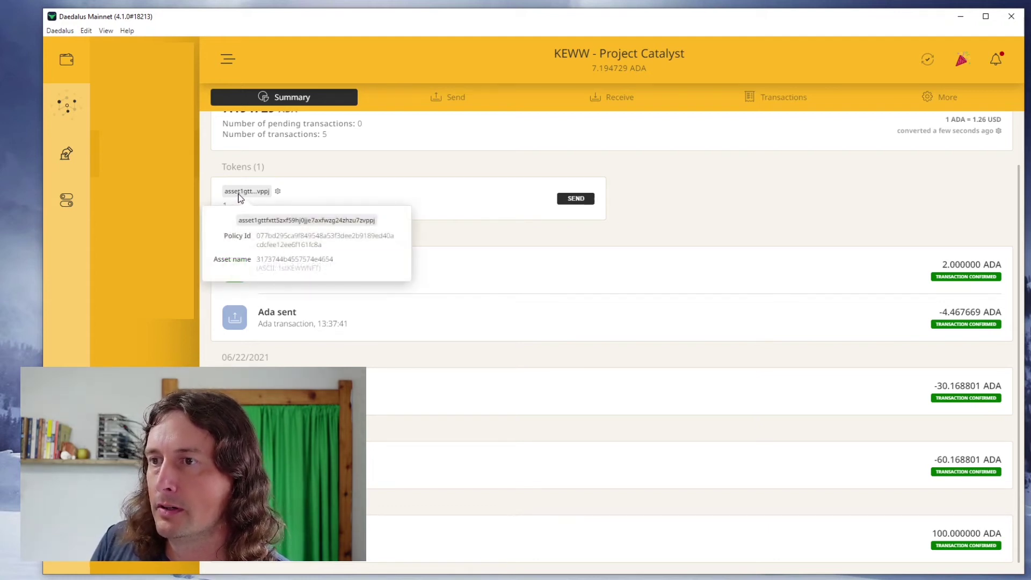
Set up a new transfer of the native token with the receiver's address and an amount of 1 ADA.
left_click(575, 200)
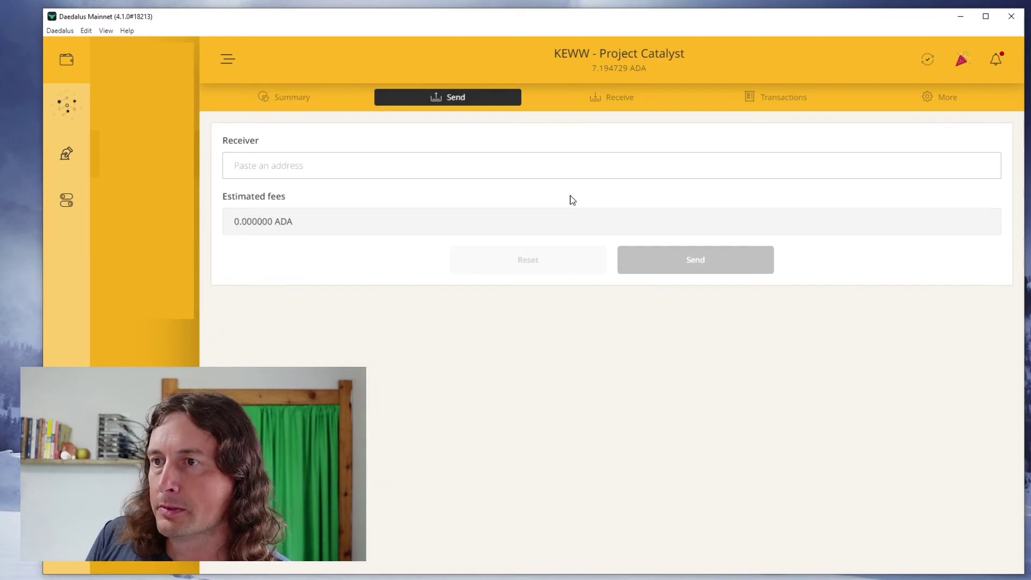
right_click(354, 171)
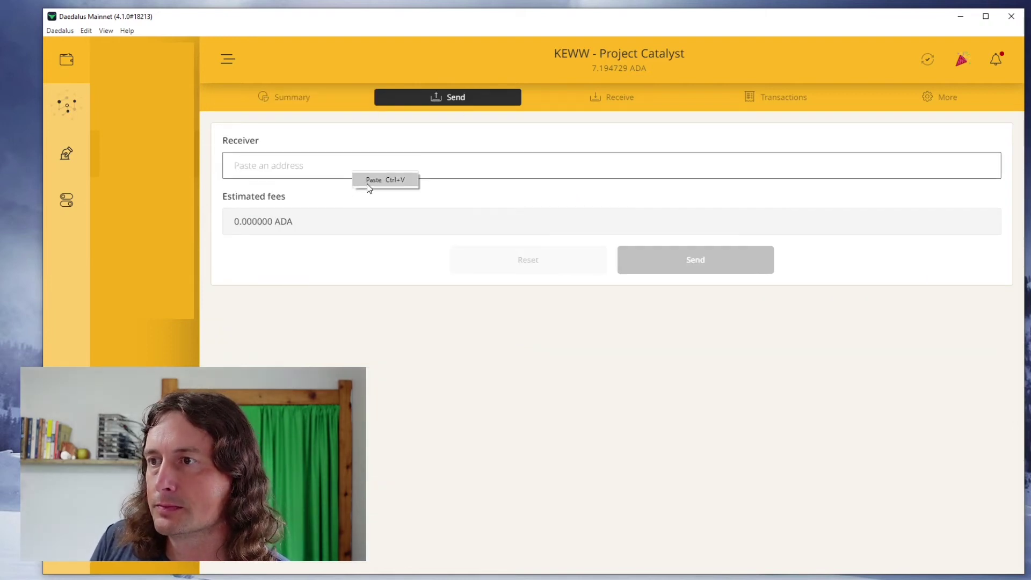
left_click(368, 183)
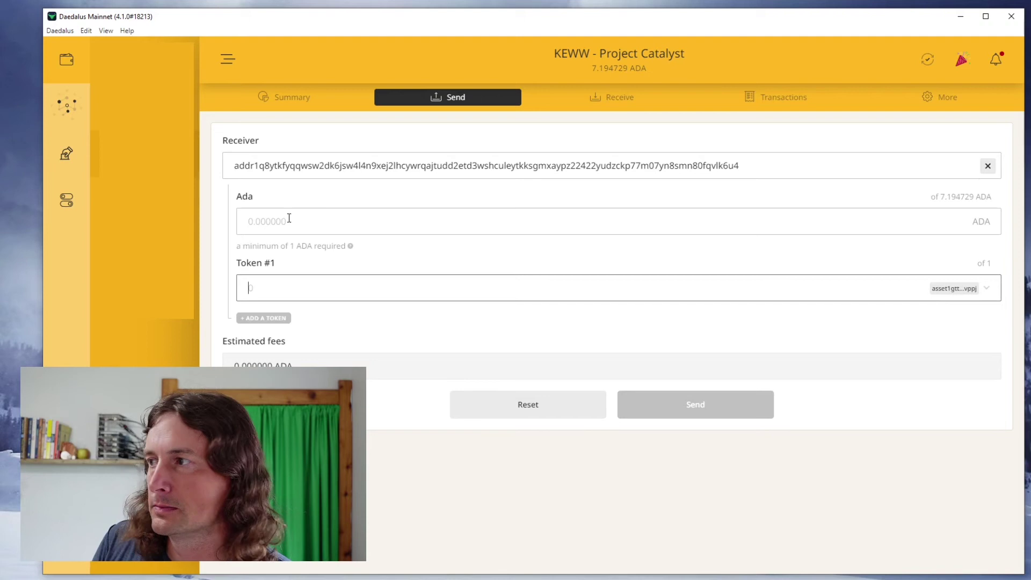
left_click(298, 217)
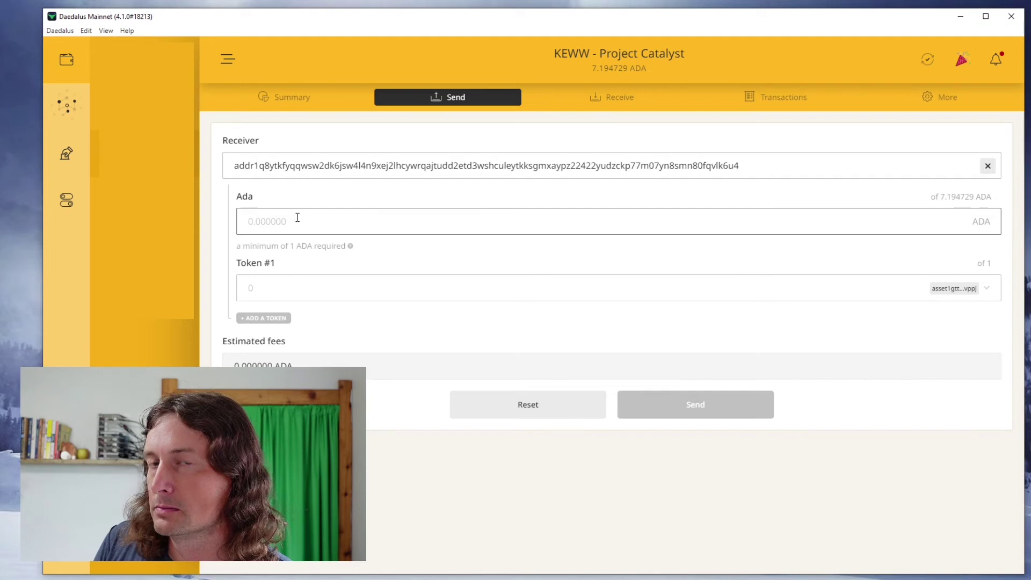
type("1")
Reselect asset1gtt...vppj for Token #1, try a token amount of 1, and clear that amount.
left_click(270, 277)
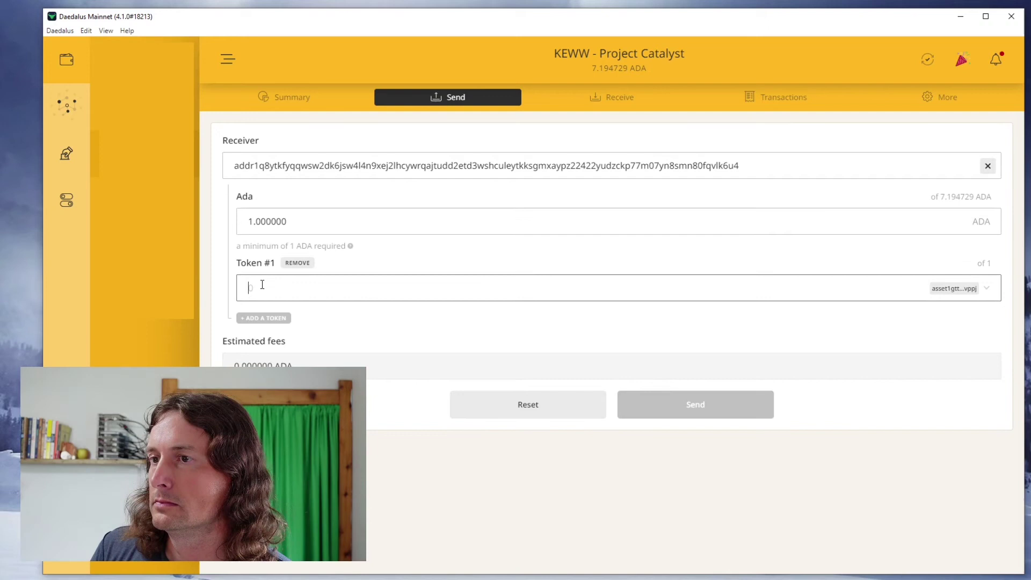
left_click(954, 290)
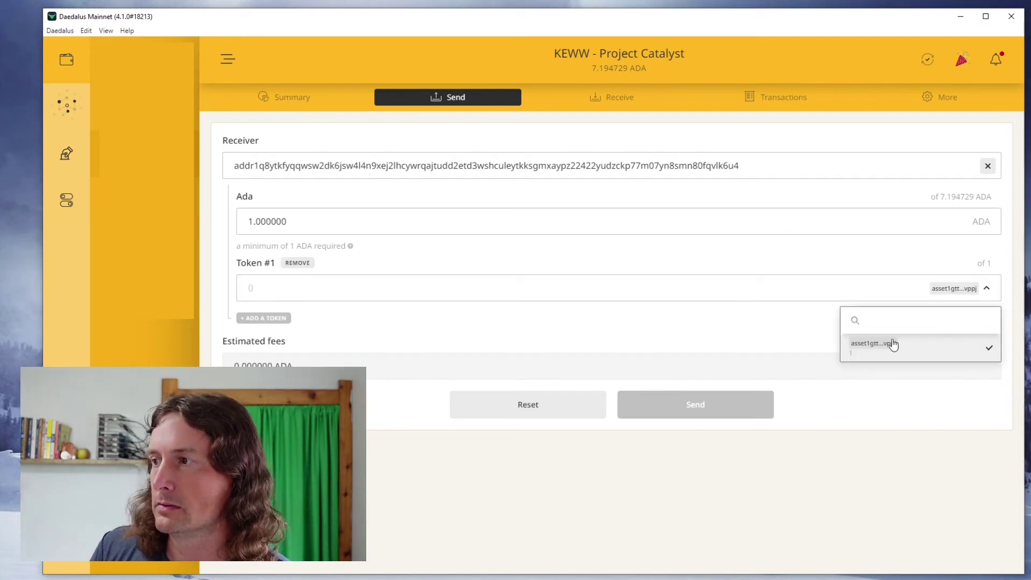
left_click(868, 350)
left_click(252, 287)
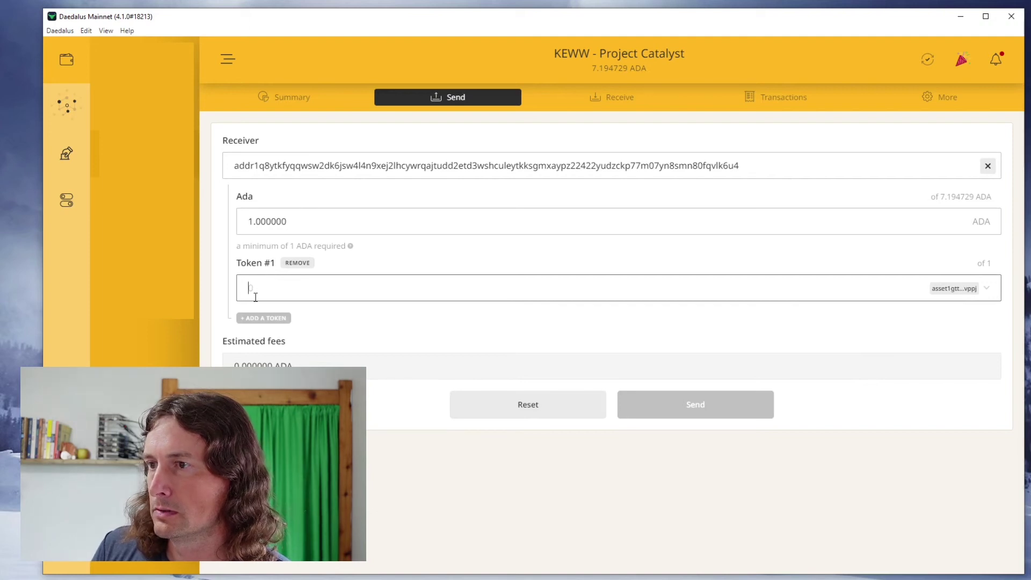
type("1")
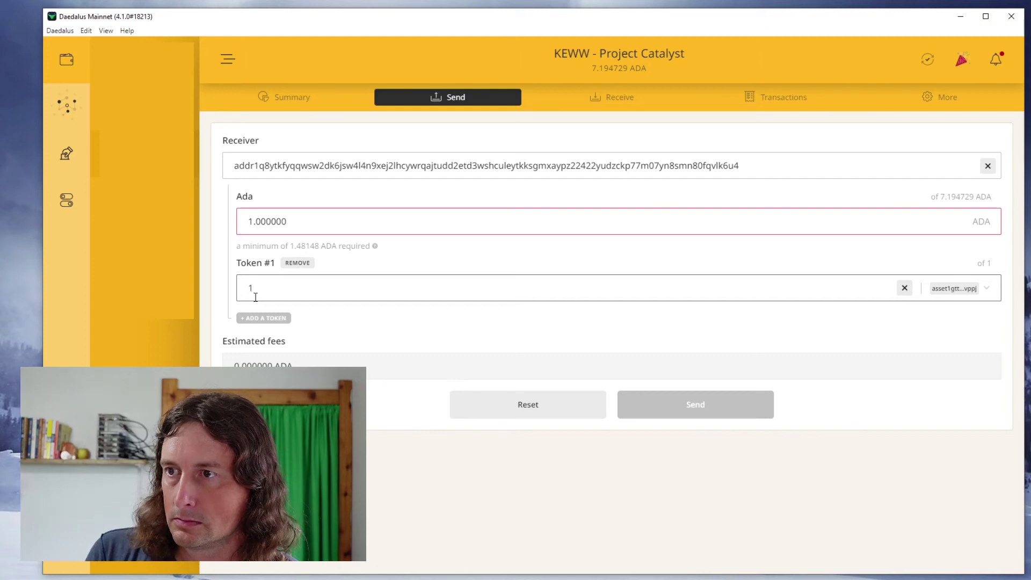
key("BackSpace")
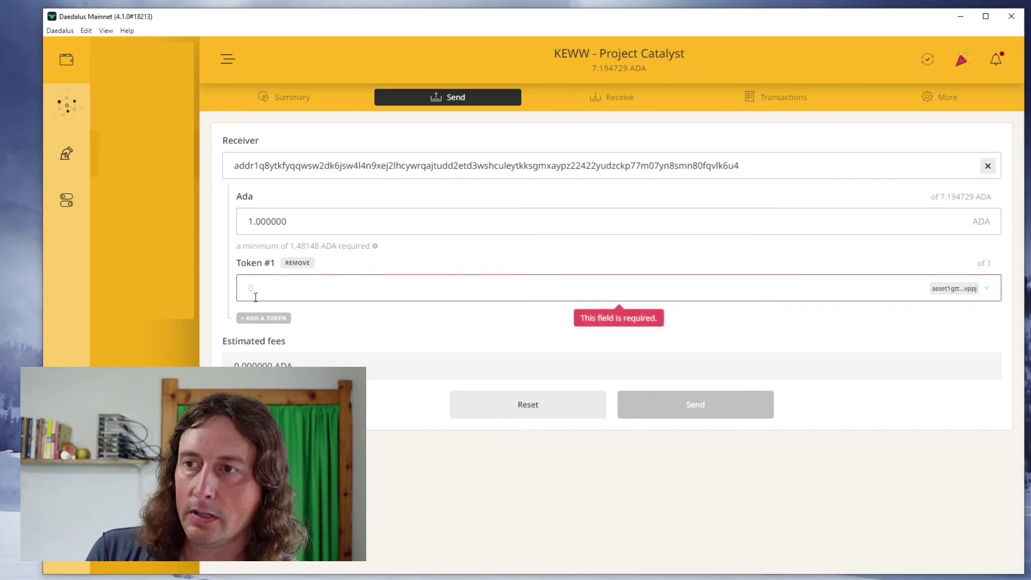
left_click(986, 289)
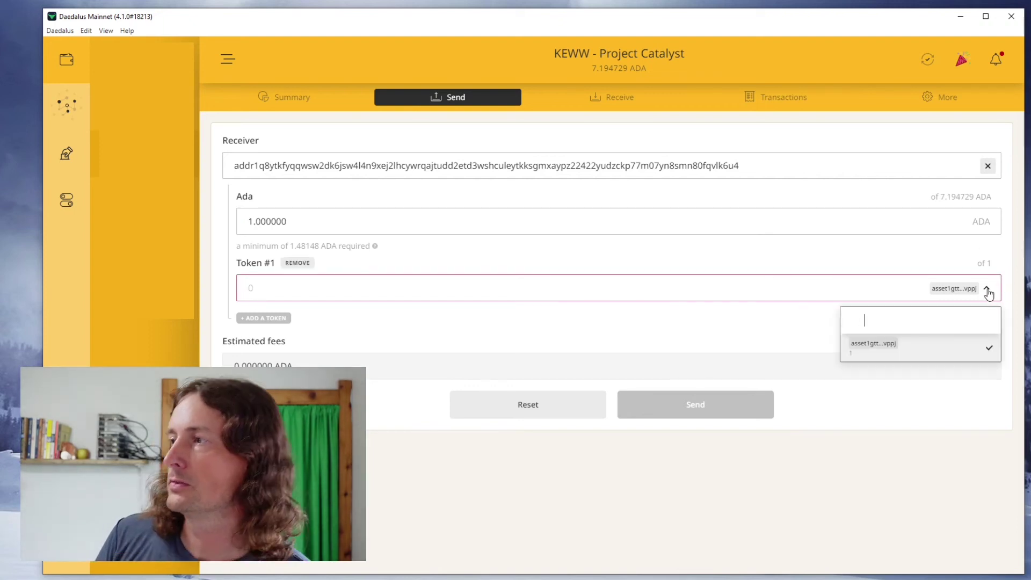
left_click(856, 364)
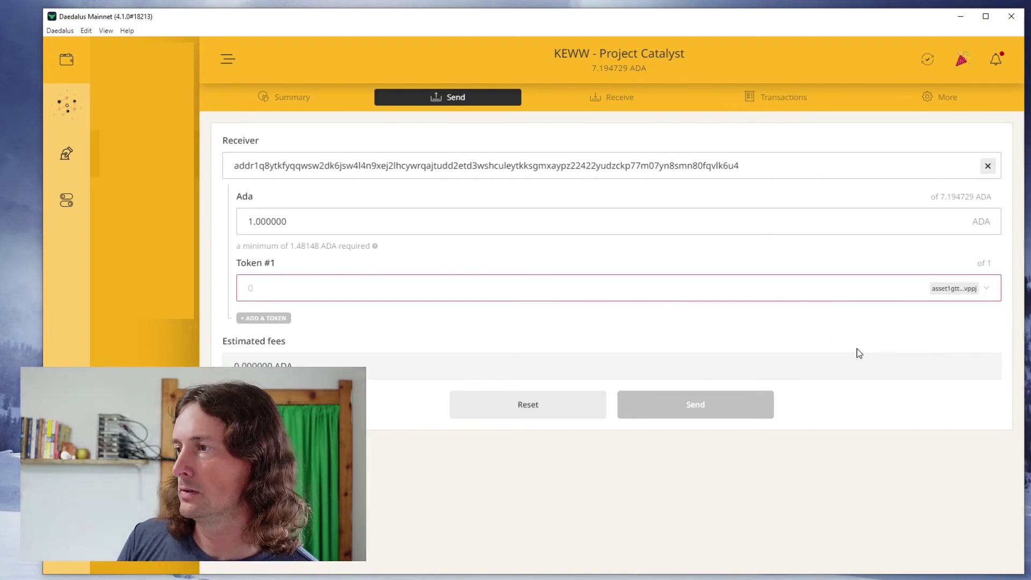
Raise the transfer's ADA amount to the required minimum of 1.481480 and set the Token #1 amount to 1.
left_click(961, 289)
left_click(961, 288)
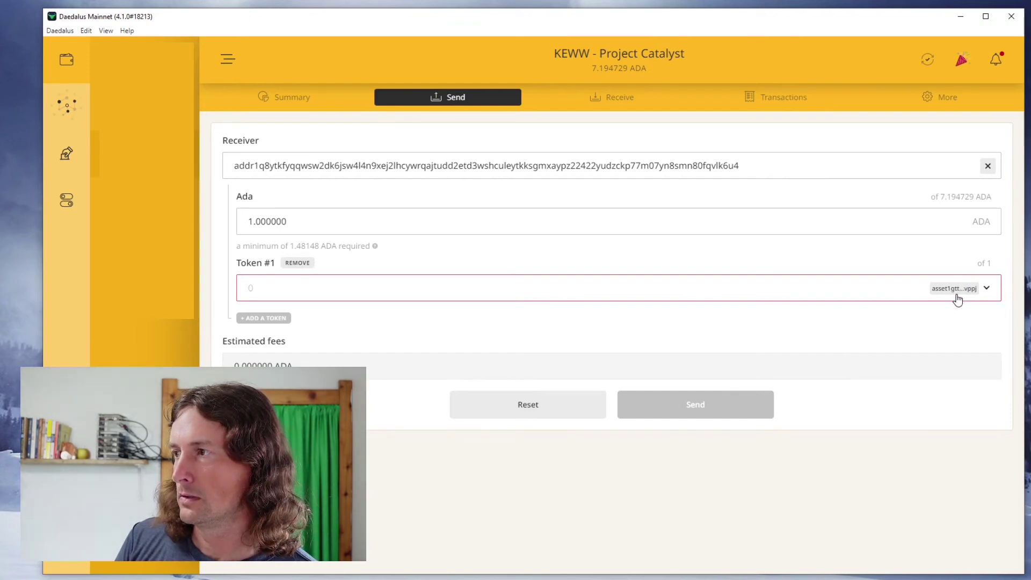
left_click(253, 221)
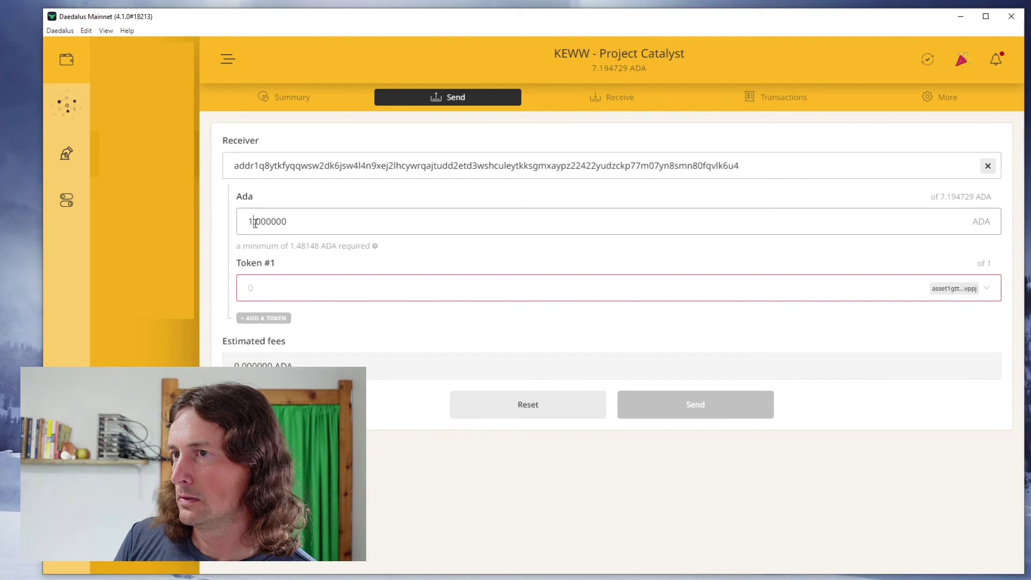
left_click(317, 248)
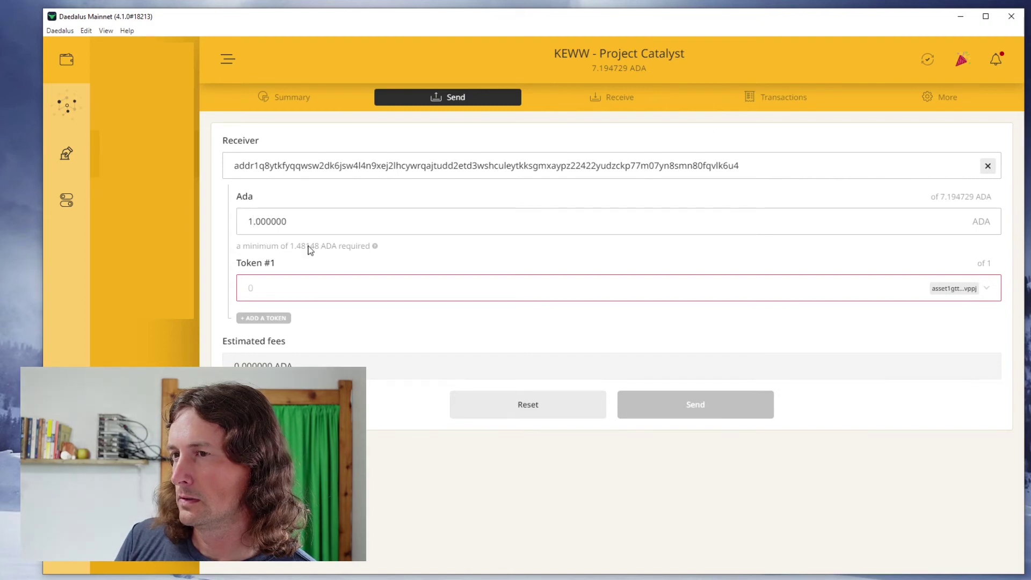
left_click_drag(258, 221, 320, 223)
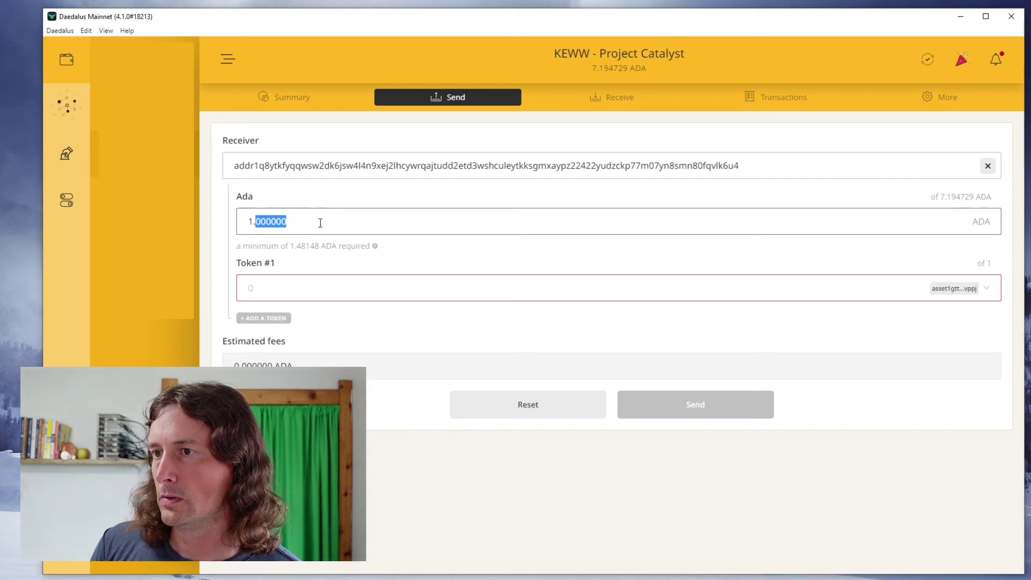
type("481")
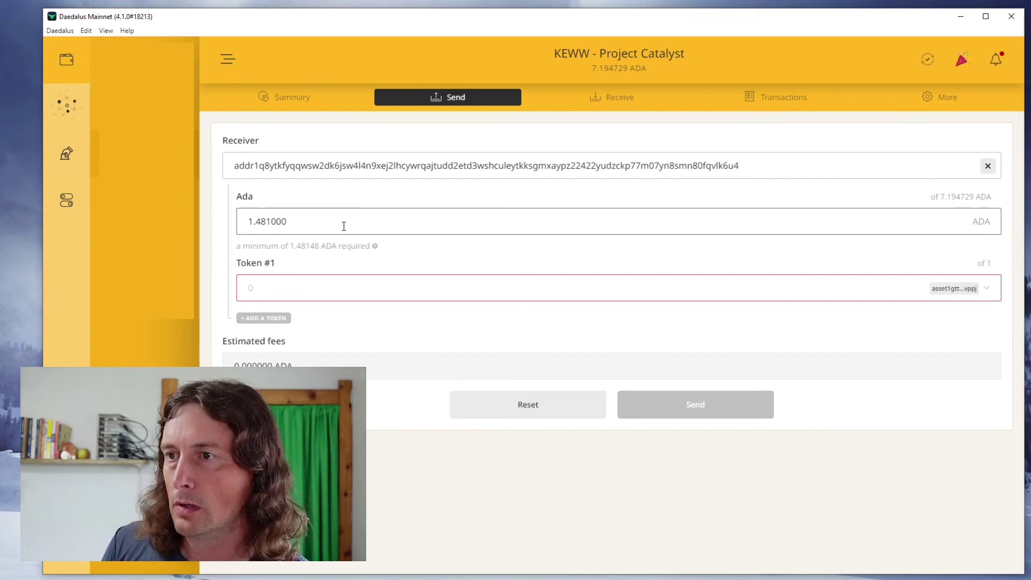
type("48")
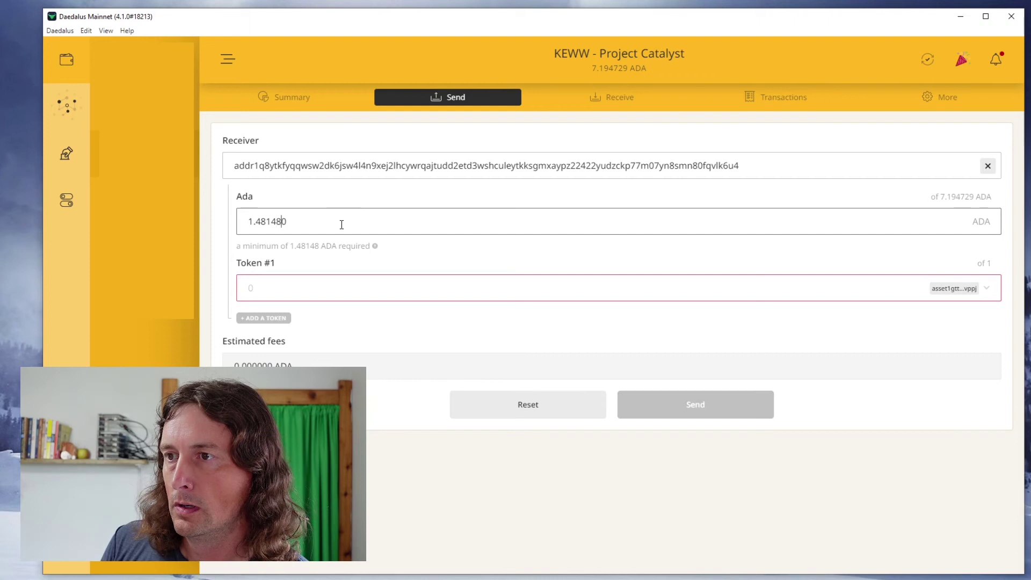
left_click(294, 279)
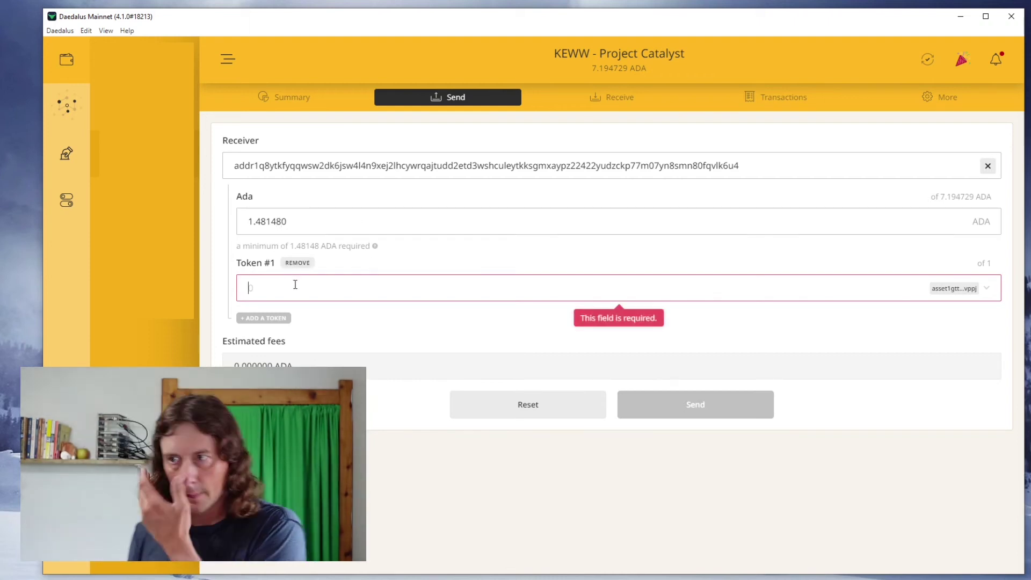
type("1")
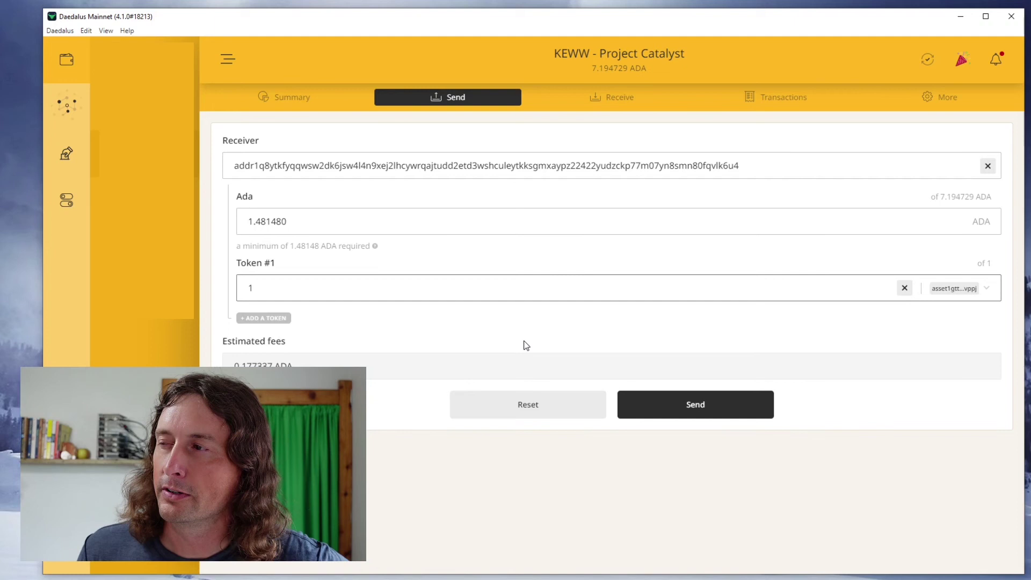
Submit the transfer, paste the spending password into the transaction confirmation, and send the transaction.
left_click(743, 407)
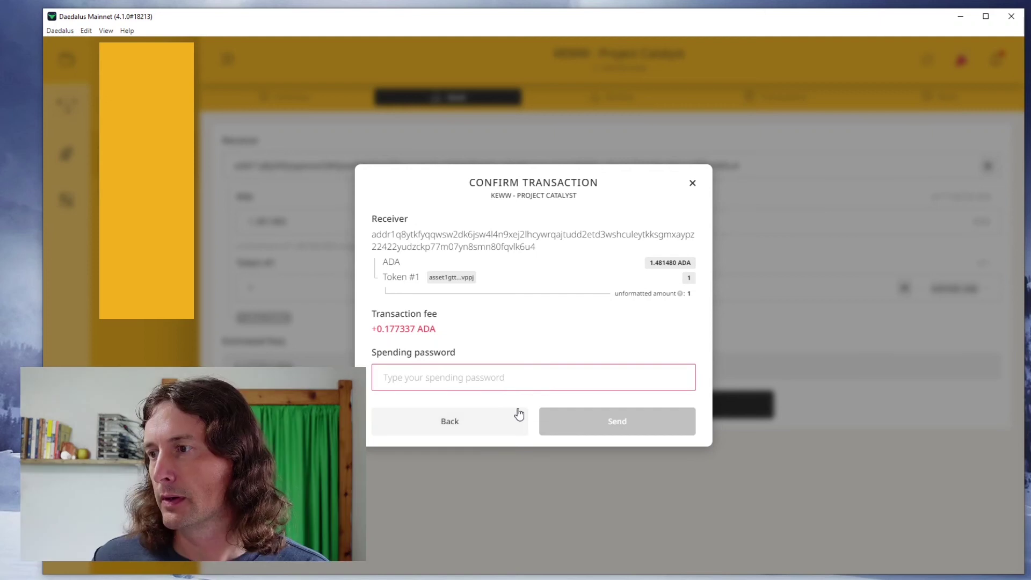
right_click(461, 379)
left_click(486, 397)
left_click(624, 432)
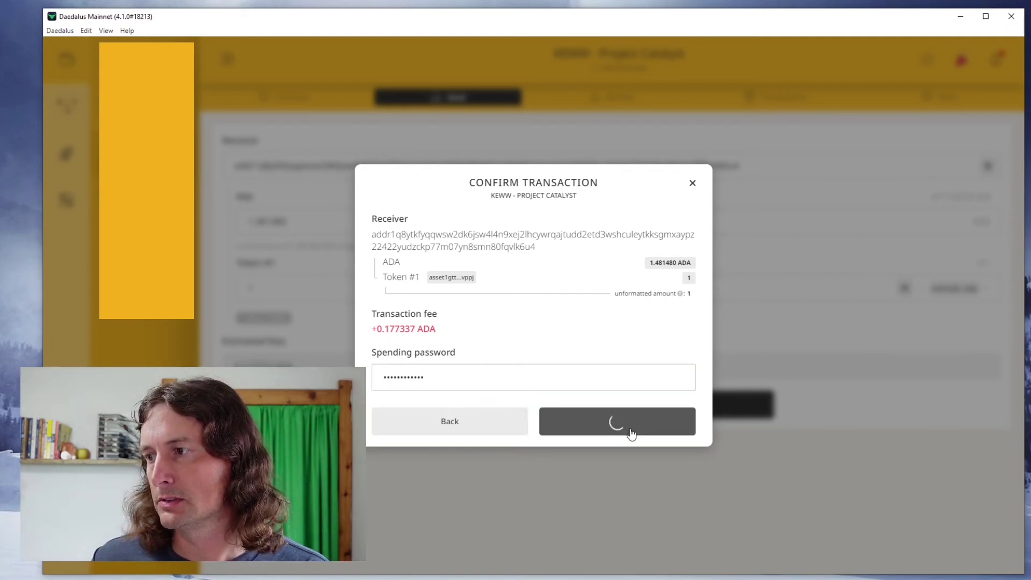